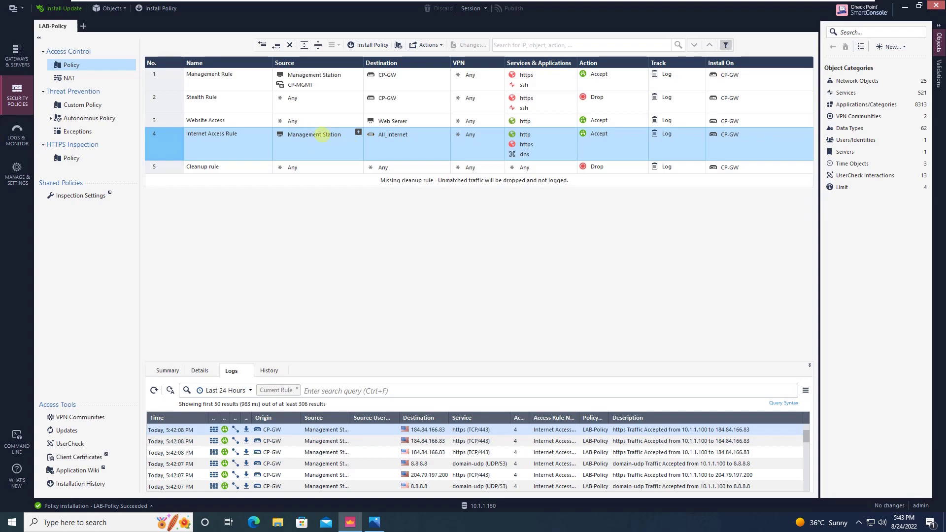
pyautogui.moveTo(322, 134)
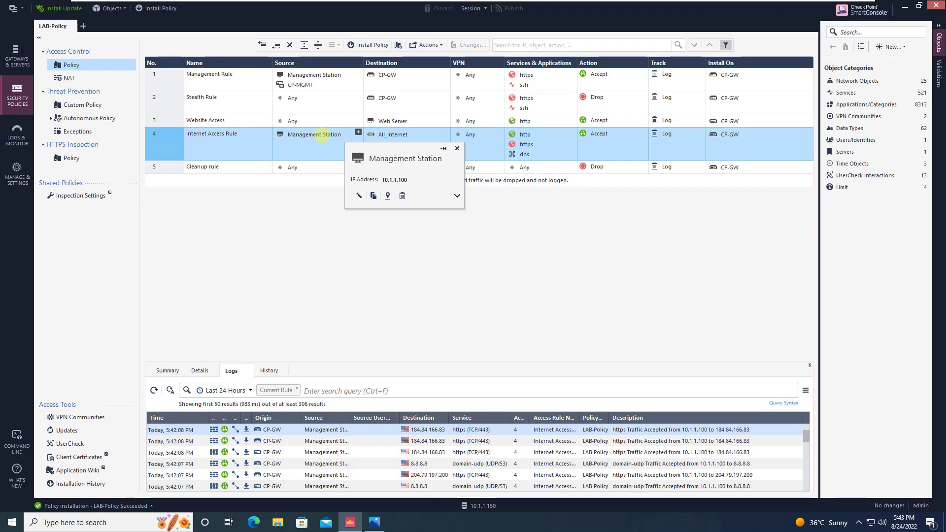
pyautogui.click(383, 284)
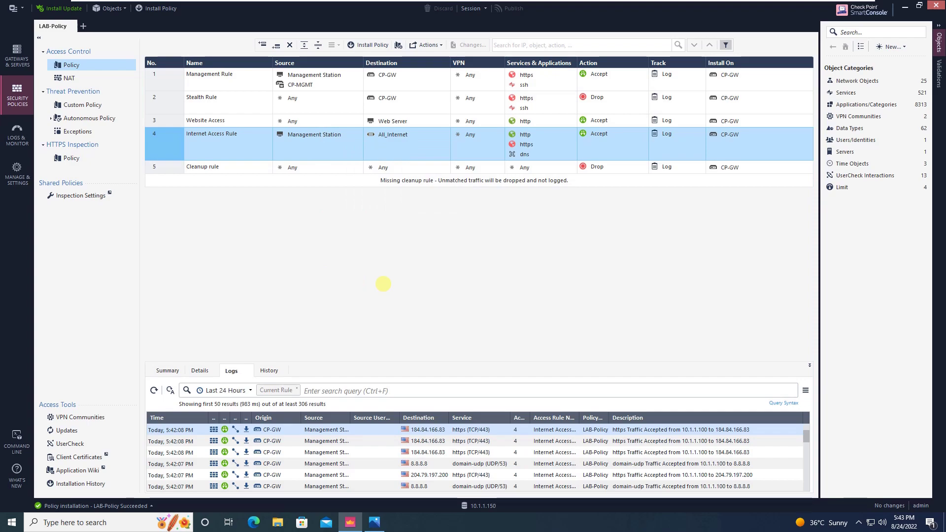
# Bring up the CP Lab.PNG diagram showing eth1 at 192.168.0.200 facing the Internet.
pyautogui.click(375, 522)
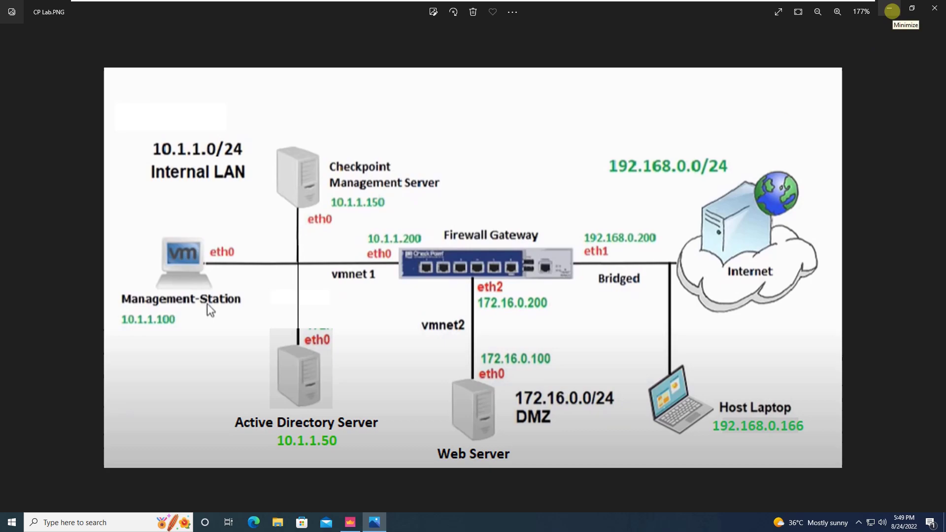
# Minimize Photos and select CP-GW in SmartConsole's Gateways & Servers list.
pyautogui.click(892, 11)
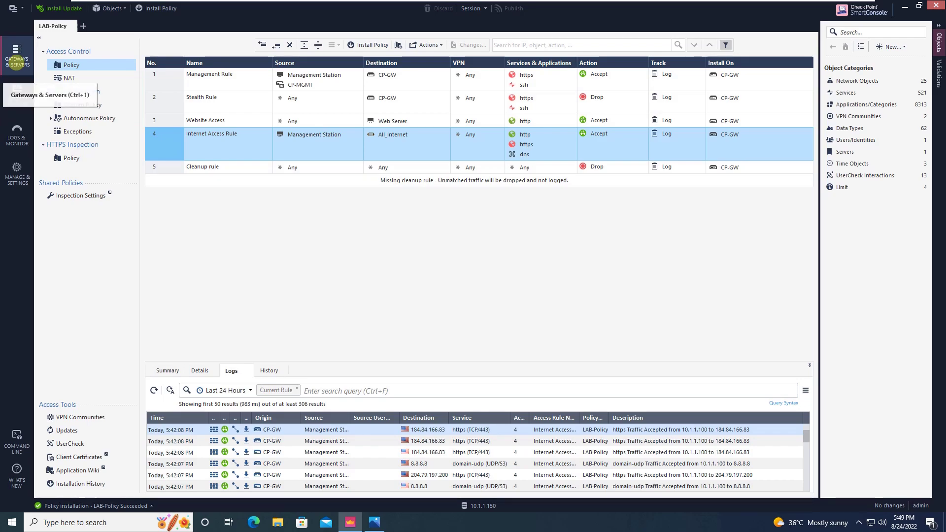
pyautogui.click(16, 64)
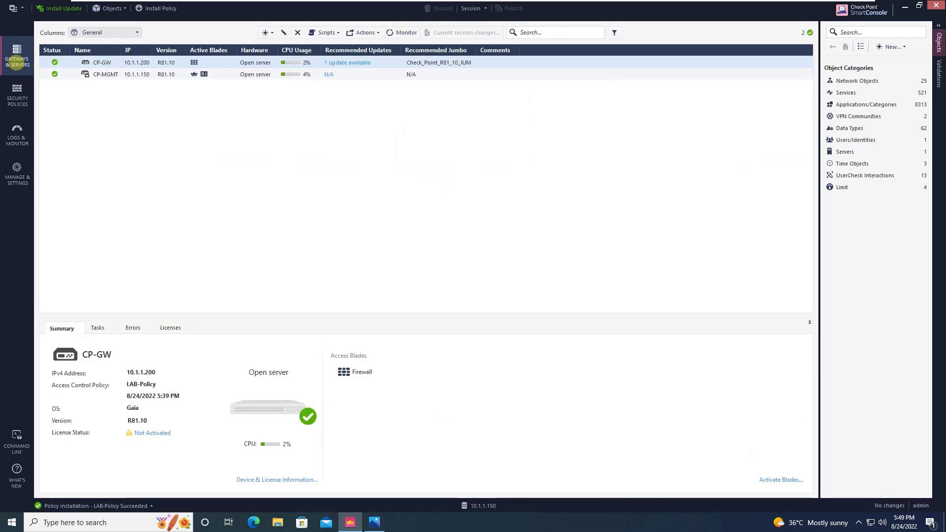
pyautogui.click(102, 59)
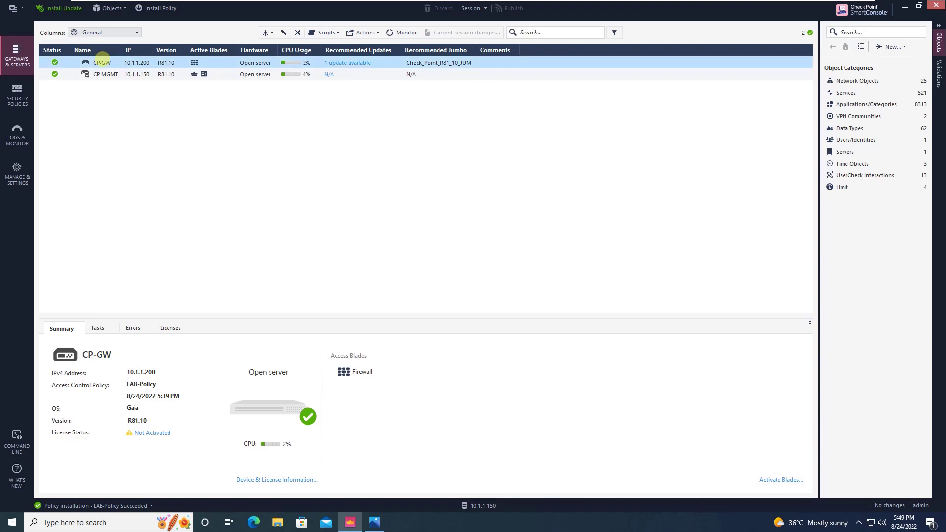
# Open the topology settings of CP-GW's eth1 interface (192.168.0.200/24) via Network Management.
pyautogui.doubleClick(102, 61)
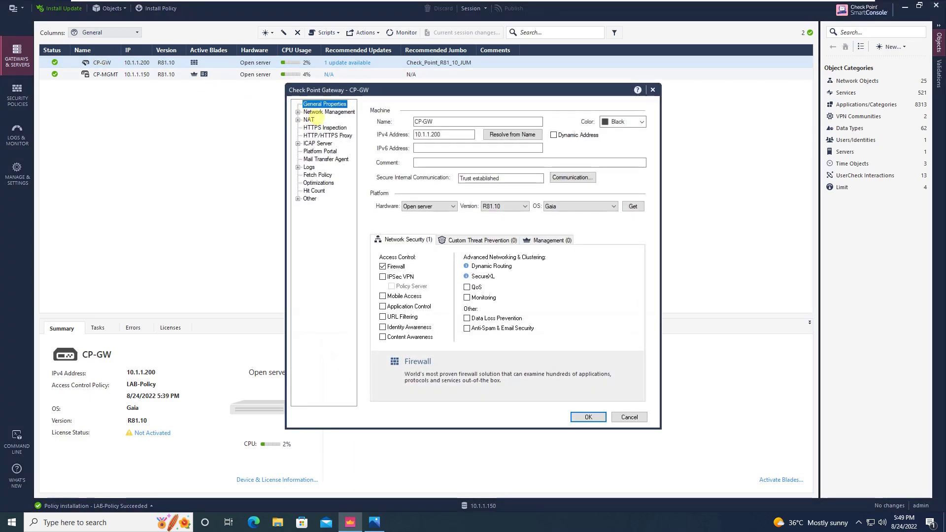
pyautogui.click(313, 112)
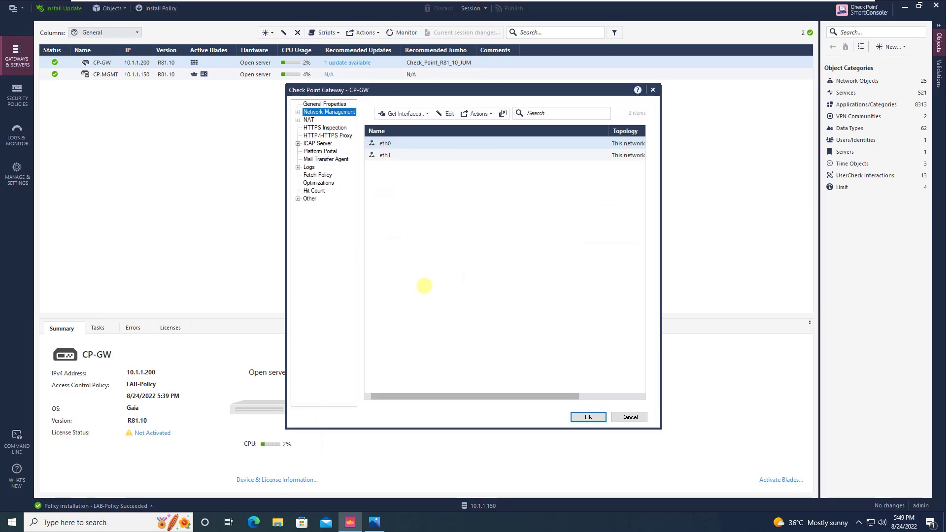
pyautogui.click(442, 158)
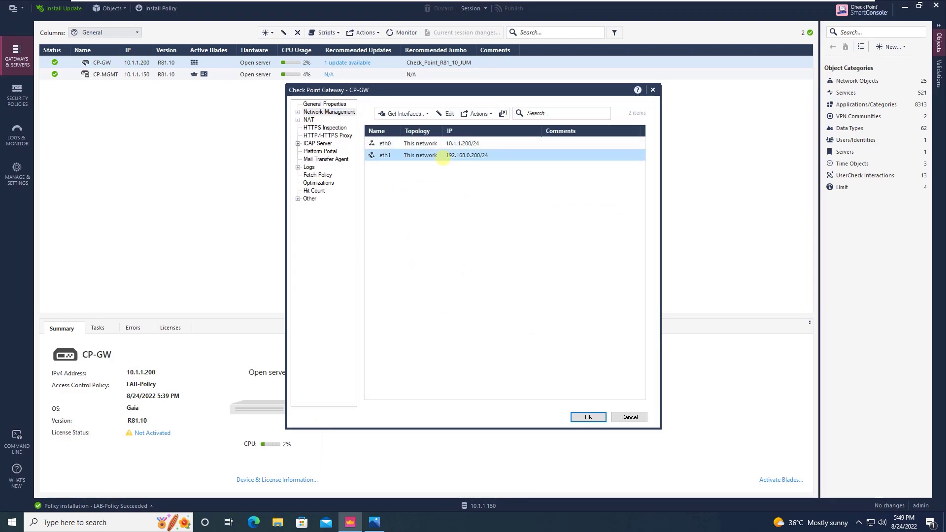
pyautogui.doubleClick(393, 159)
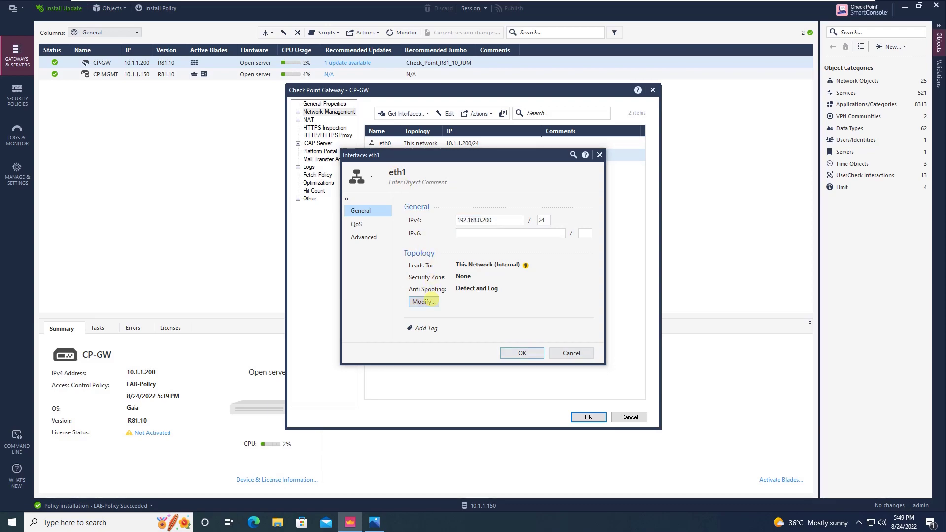
pyautogui.click(423, 302)
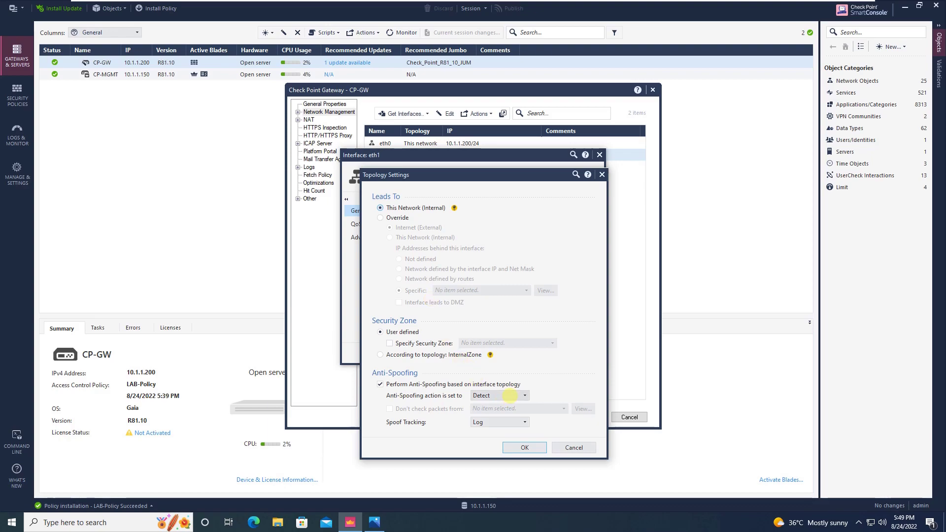
# Change eth1's anti-spoofing action from Detect to Prevent, keeping spoof tracking on Log.
pyautogui.click(510, 396)
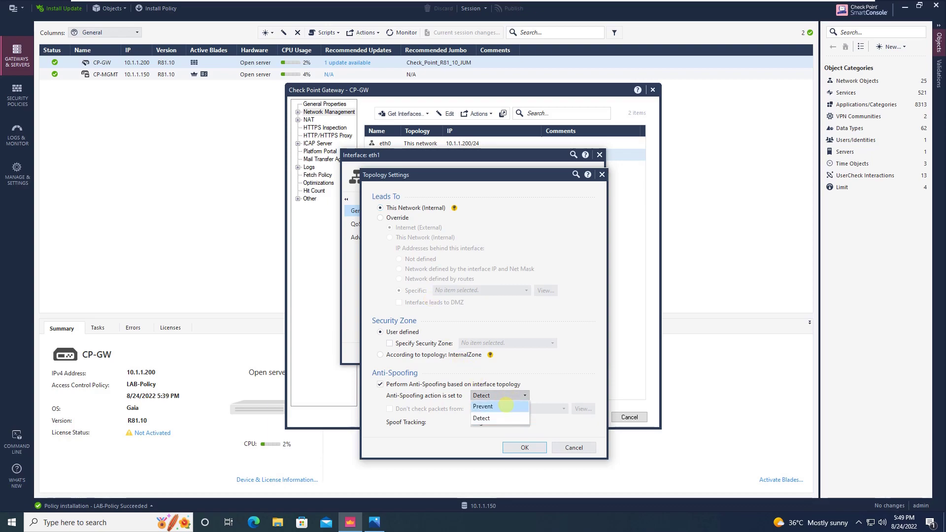
pyautogui.click(506, 405)
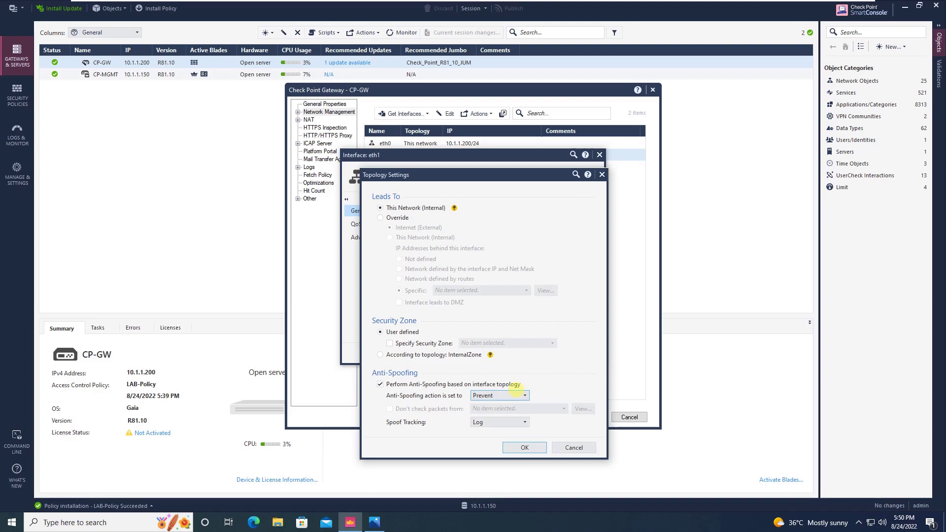
pyautogui.click(517, 395)
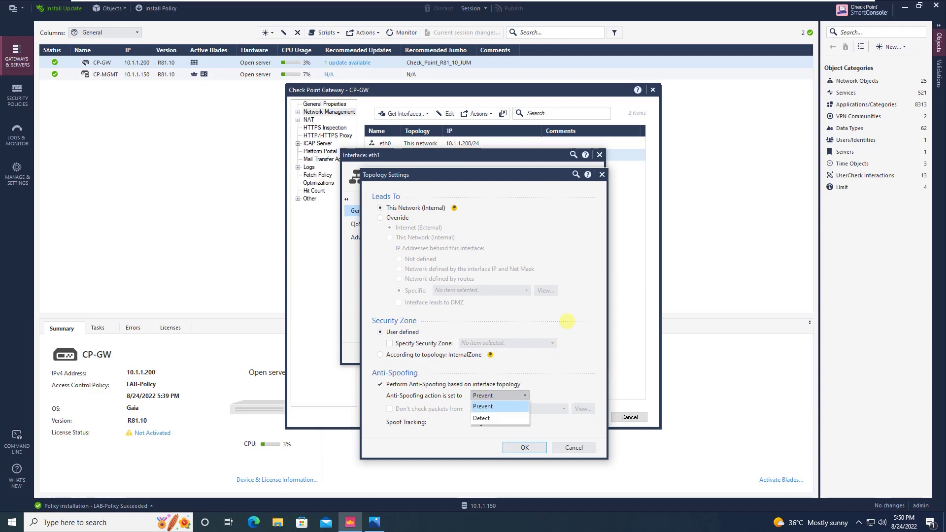
pyautogui.click(567, 321)
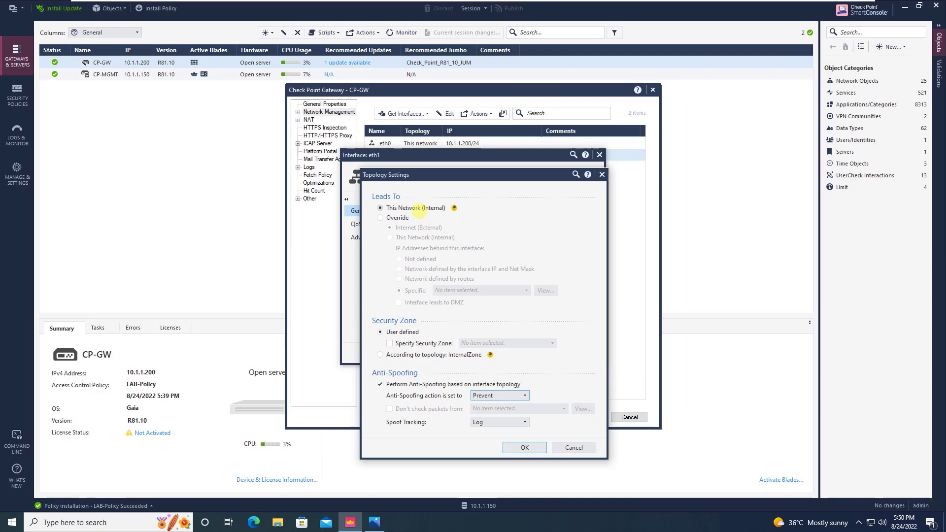
# Set eth1's Leads To to Override, ending on This Network (Internal) after toggling options.
pyautogui.click(380, 217)
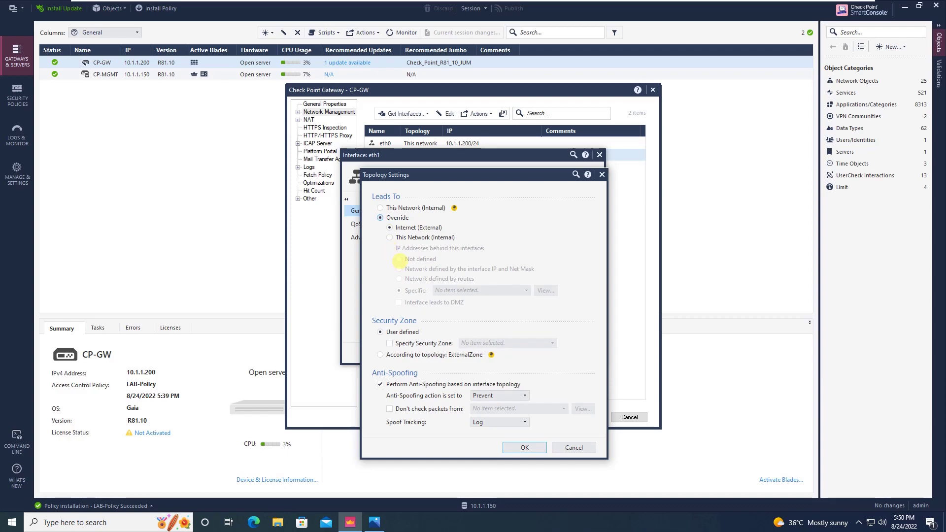
pyautogui.click(390, 237)
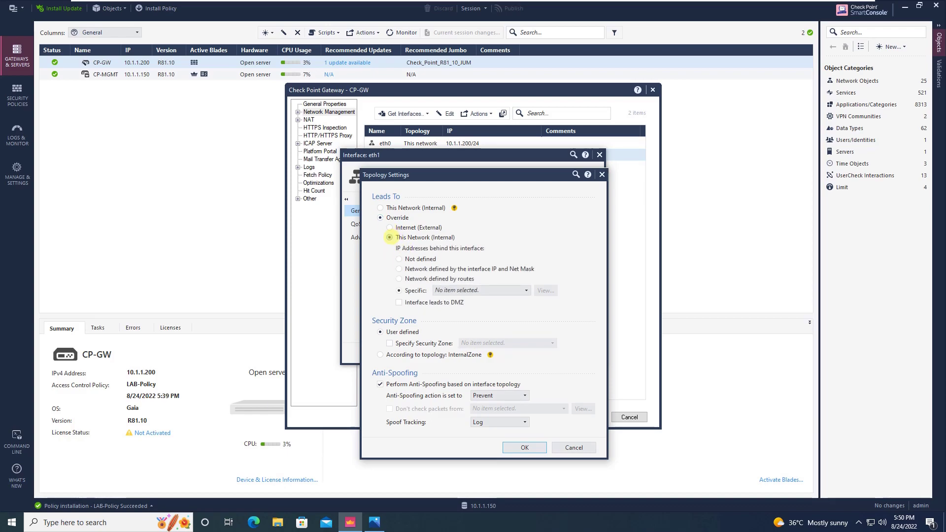
pyautogui.click(390, 227)
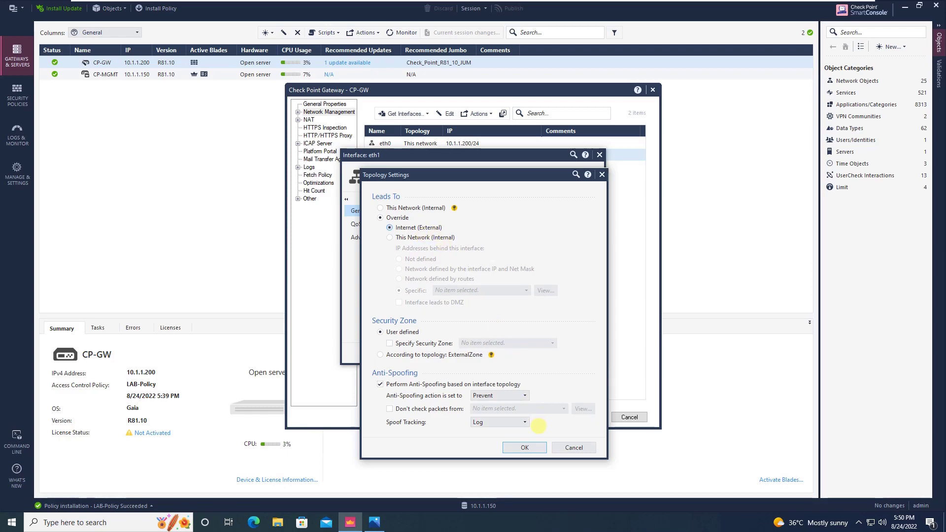
pyautogui.click(390, 238)
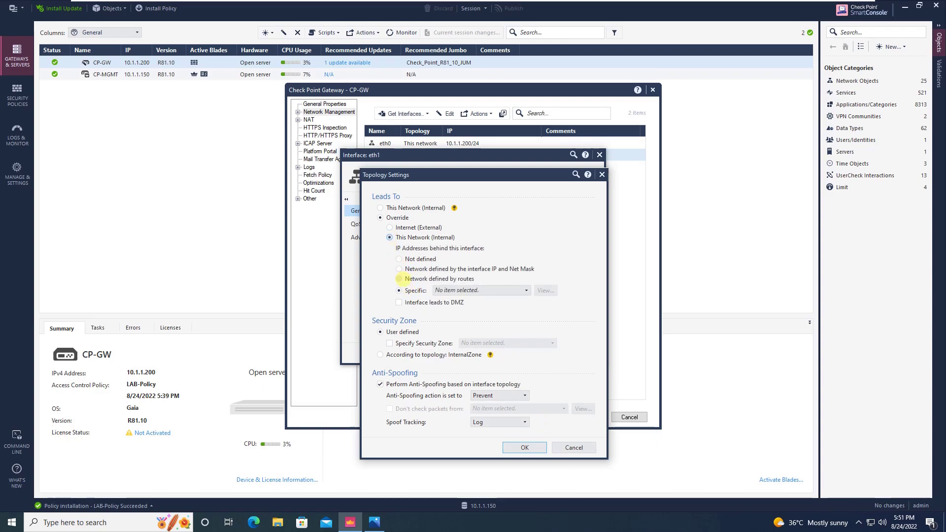
# Try the internal network options and Specific list, then override eth1 to Internet (External).
pyautogui.click(399, 269)
pyautogui.click(399, 278)
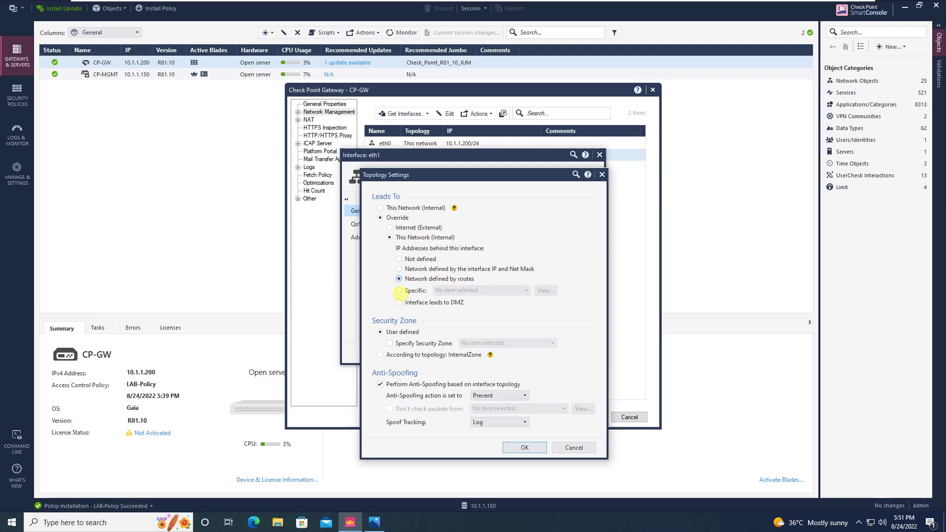
pyautogui.click(399, 290)
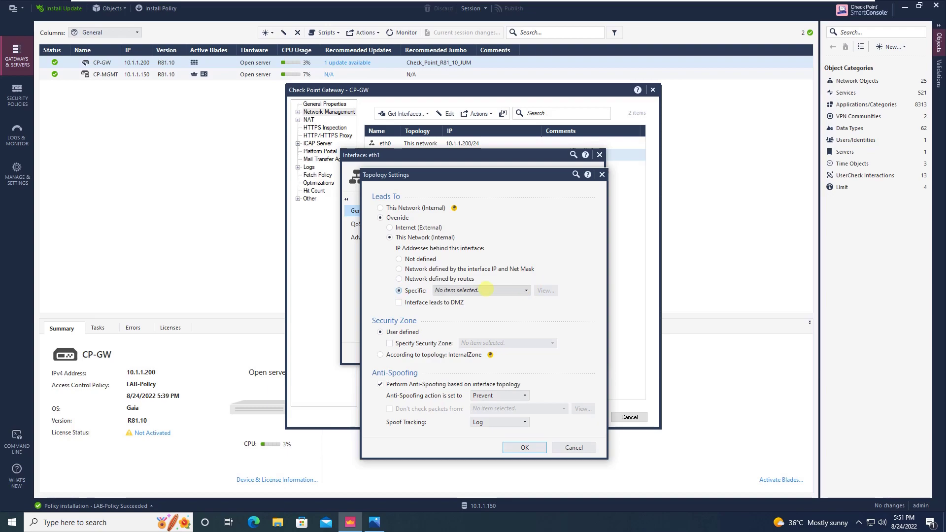
pyautogui.click(526, 290)
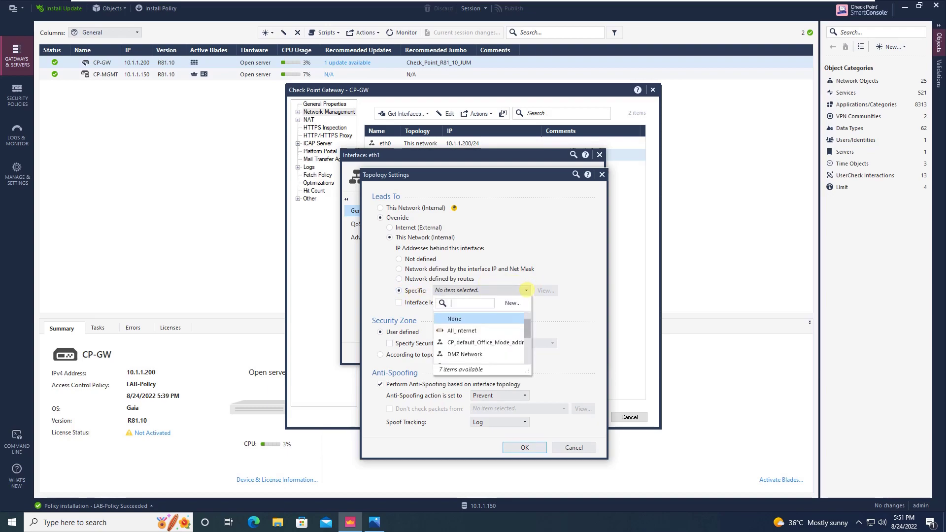
pyautogui.click(569, 265)
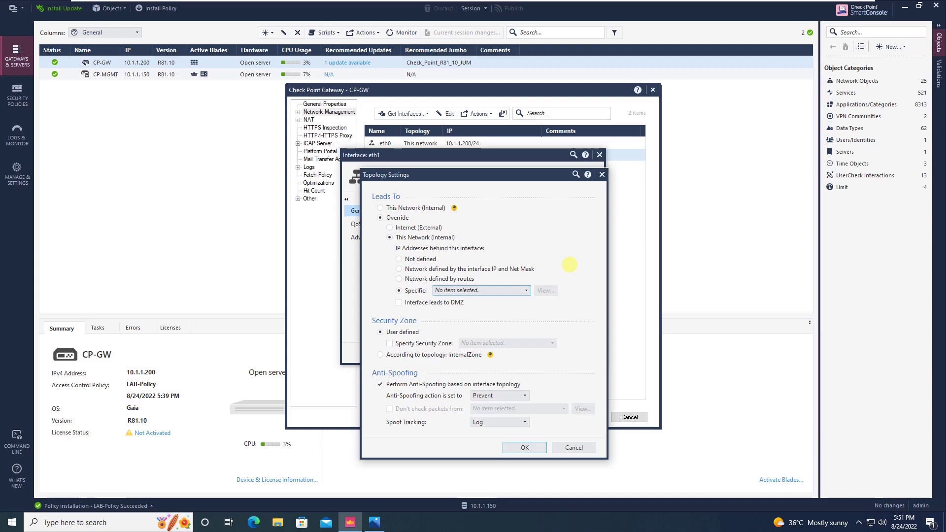
pyautogui.click(389, 227)
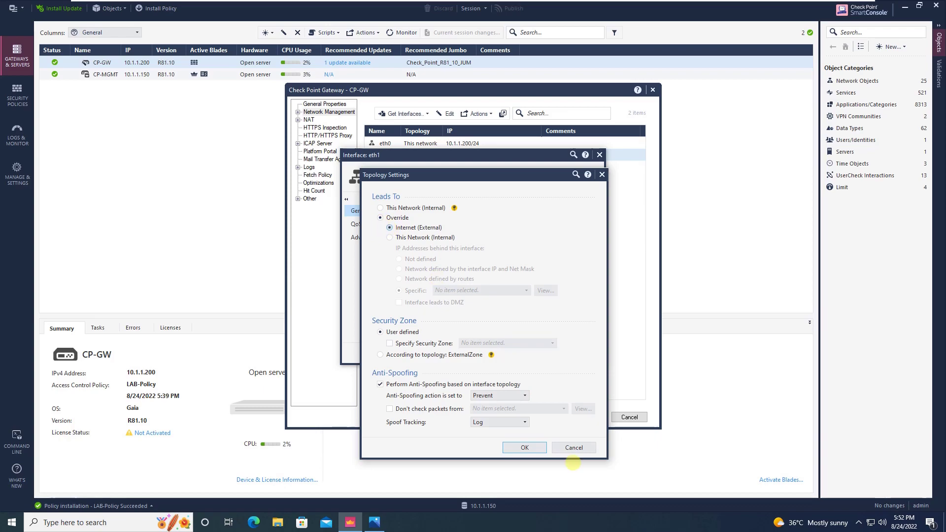
# Confirm the Topology Settings, Interface eth1 and CP-GW properties dialogs to save the draft.
pyautogui.click(525, 447)
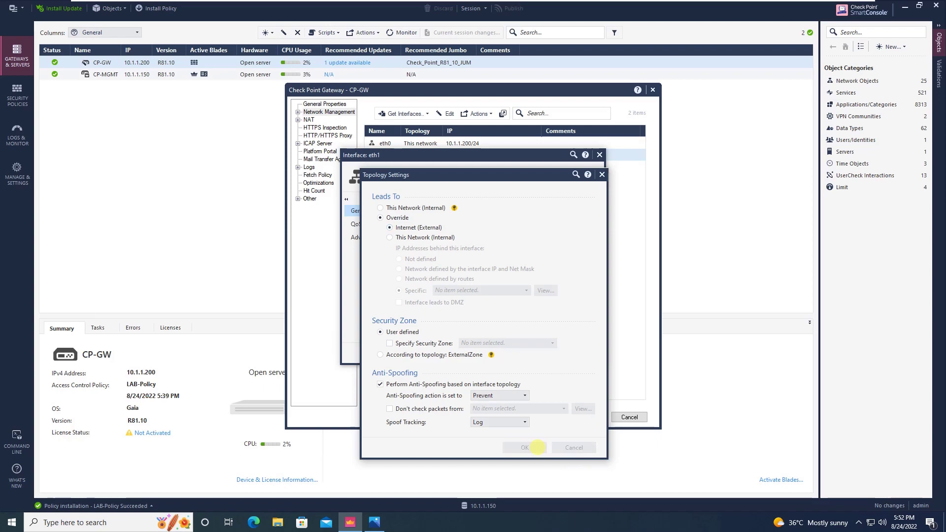
pyautogui.click(521, 352)
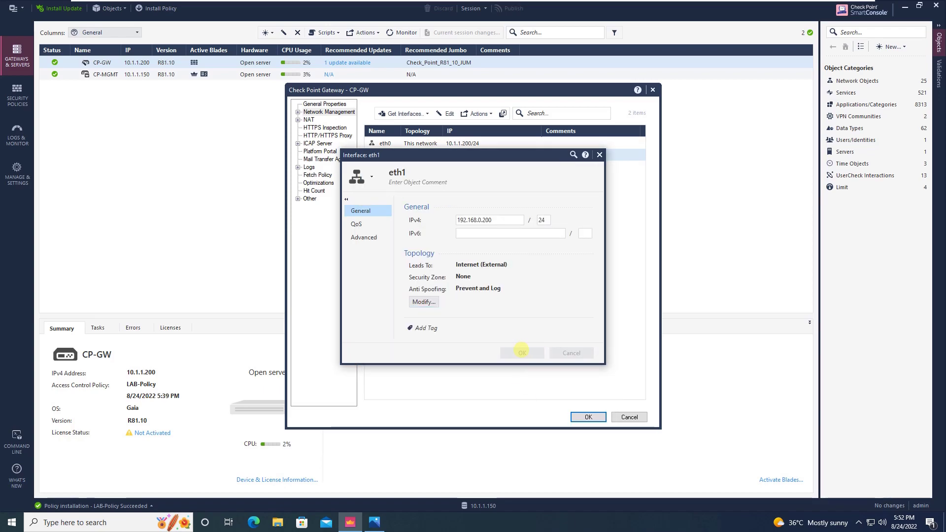
pyautogui.click(588, 417)
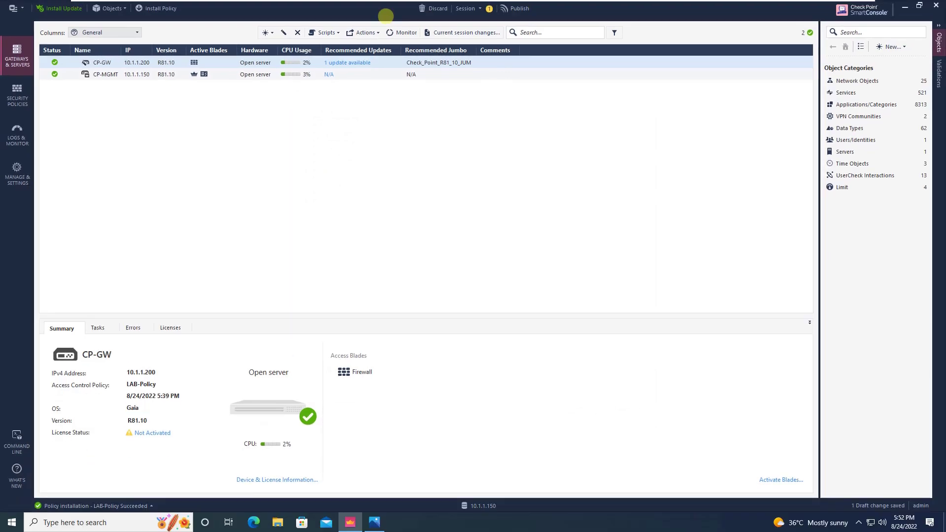
# Publish the changes and install LAB-Policy on CP-GW, then dismiss Recent Tasks.
pyautogui.click(169, 8)
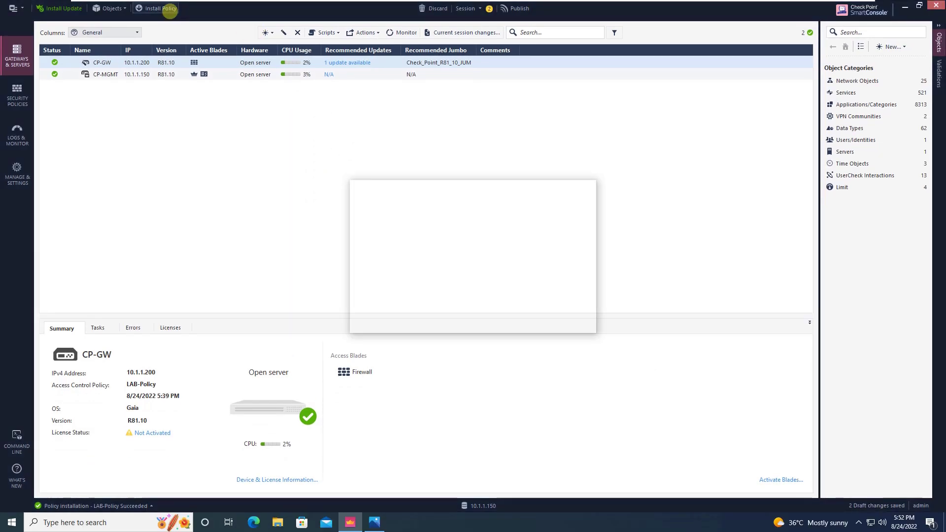
pyautogui.click(527, 321)
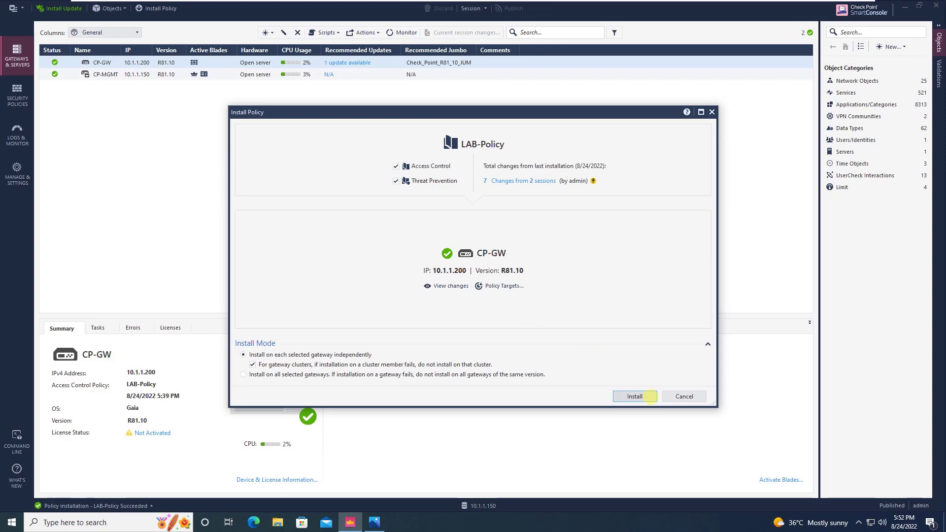
pyautogui.click(650, 396)
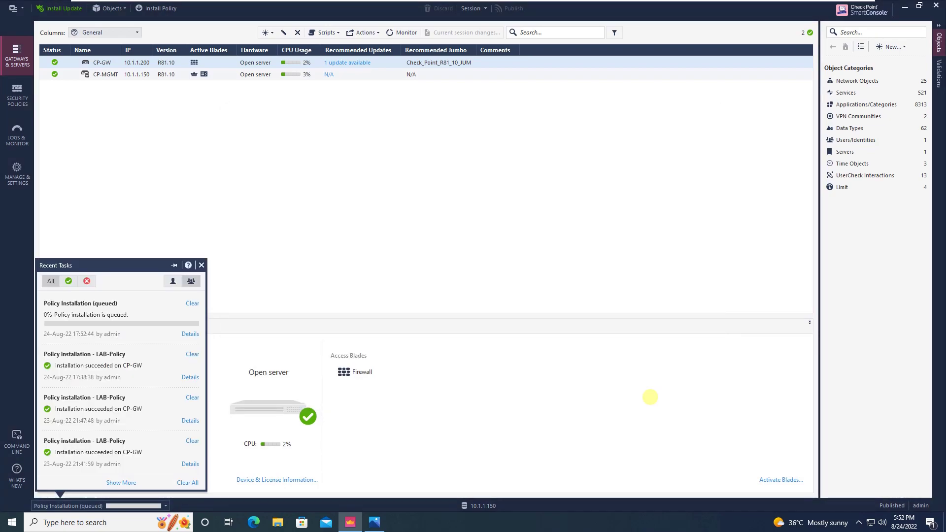
pyautogui.click(596, 201)
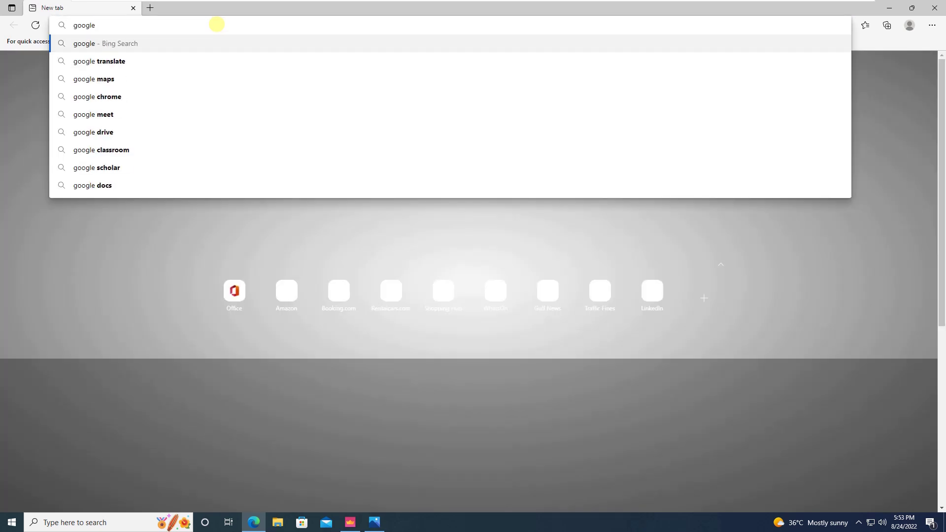
# Load google and yahoo in Edge to confirm internet access, then close the browser.
pyautogui.press('Return')
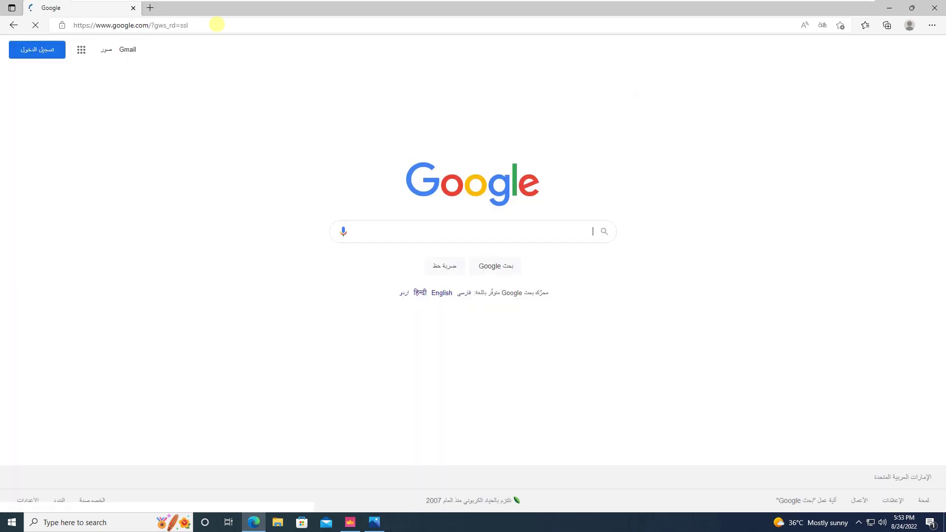
pyautogui.click(217, 24)
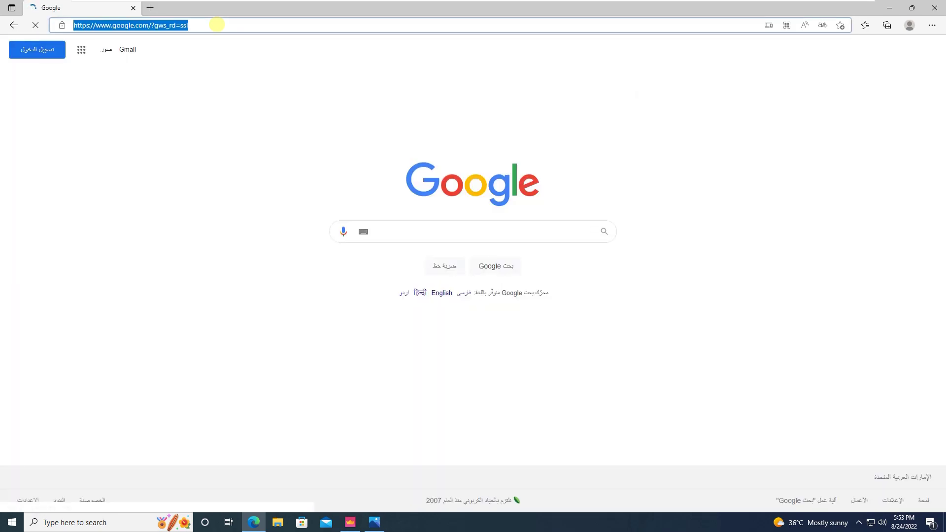
pyautogui.write('yahoo')
pyautogui.hotkey('ctrl', 'Return')
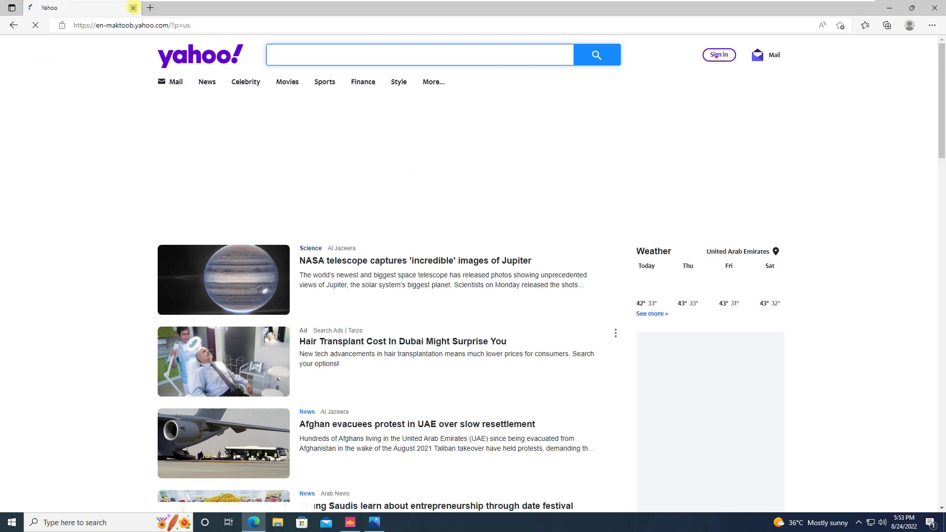
pyautogui.click(133, 8)
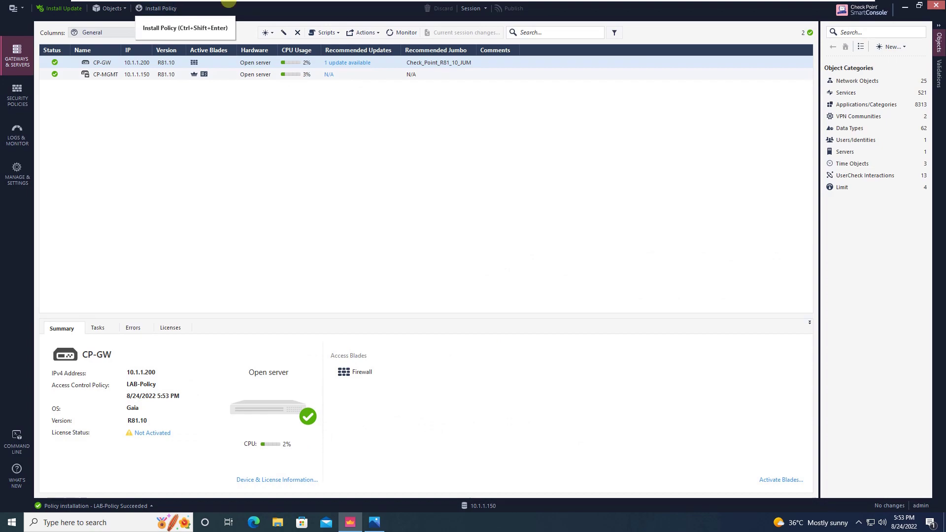
# Exit VMware's full screen mode to show the Workstation window and machine library.
pyautogui.moveTo(298, 4)
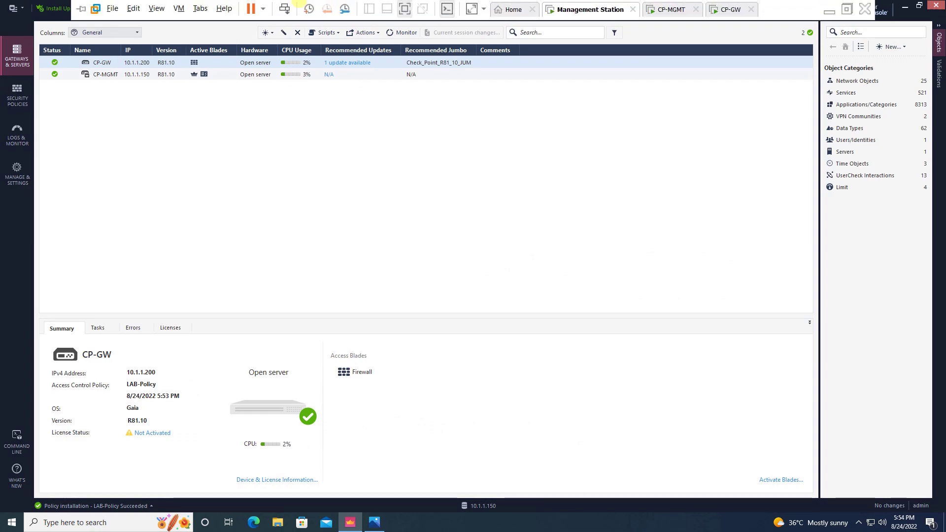
pyautogui.click(404, 8)
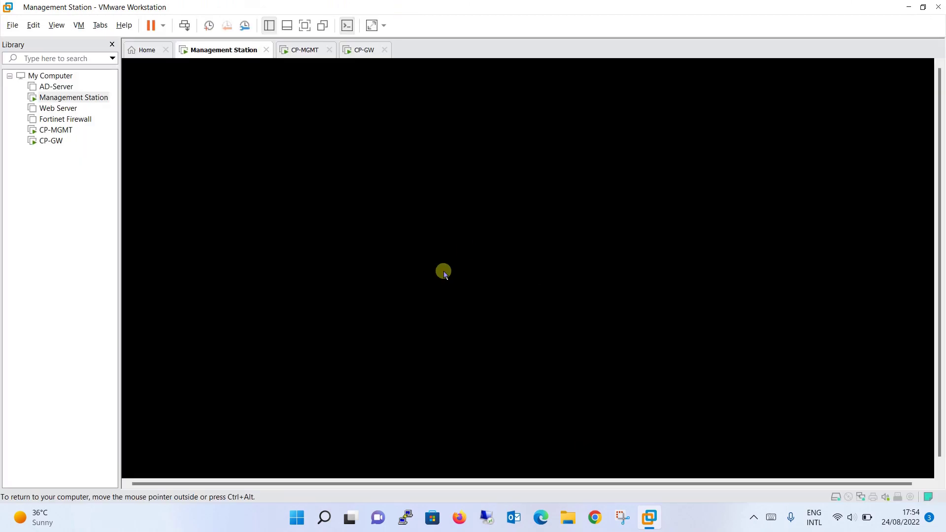